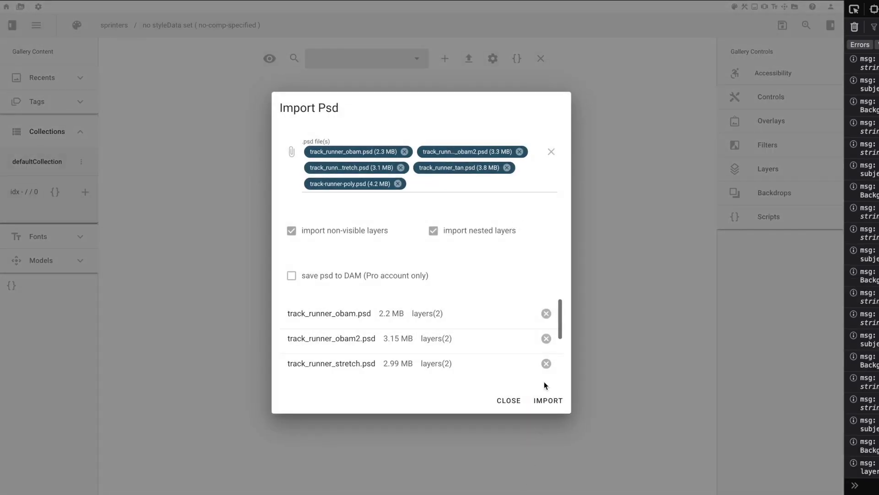
# - Import the five runner PSDs and reveal their shared Background and subject layers
pyautogui.click(542, 401)
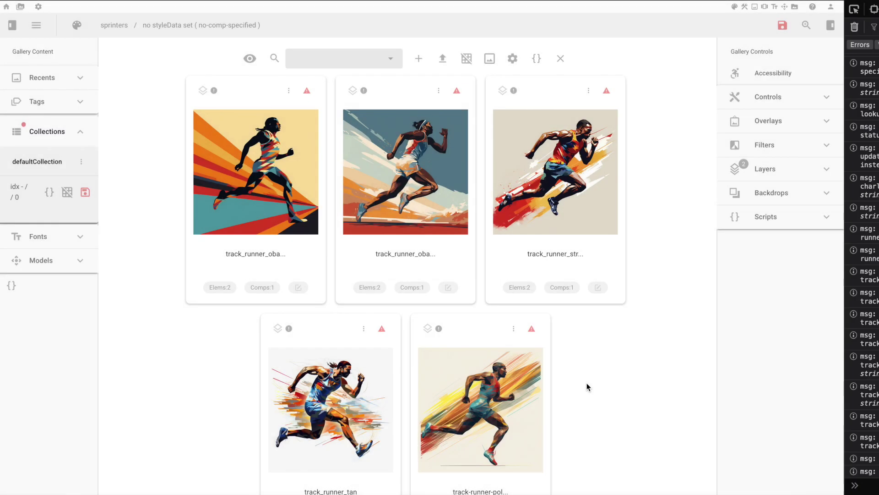
pyautogui.click(805, 171)
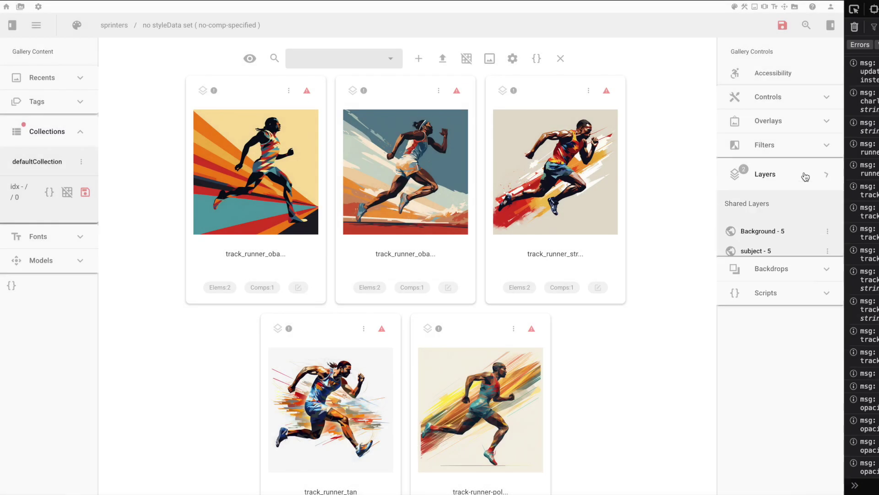
# - Lower the shared Background layer's opacity to 24%
pyautogui.click(763, 230)
pyautogui.click(831, 132)
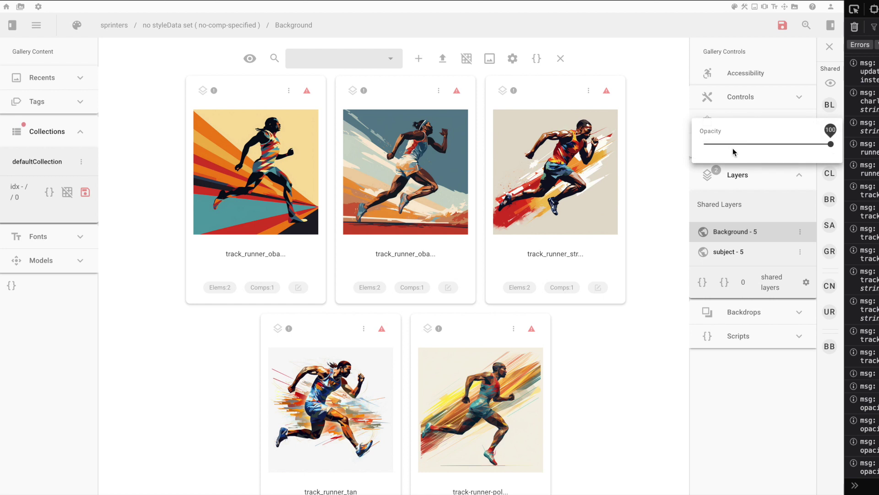
pyautogui.click(733, 149)
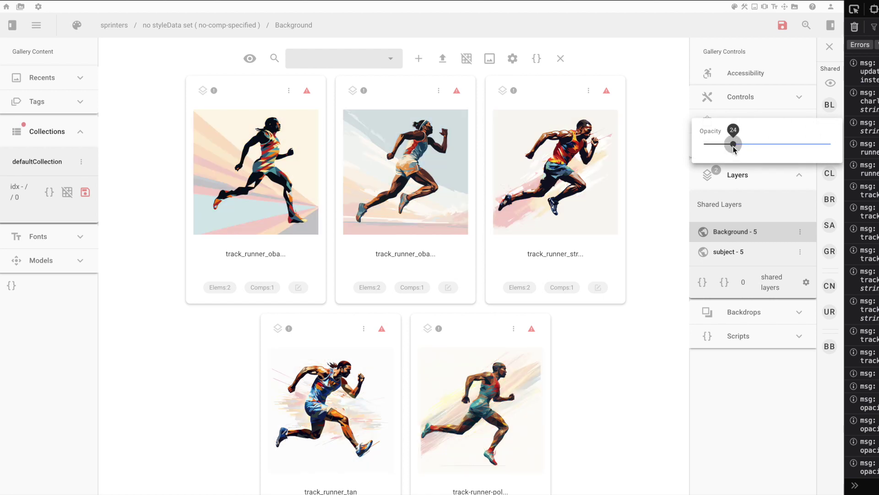
pyautogui.click(819, 39)
# - Add the p5-gradient-lerp preset as a backdrop behind every runner card
pyautogui.click(760, 175)
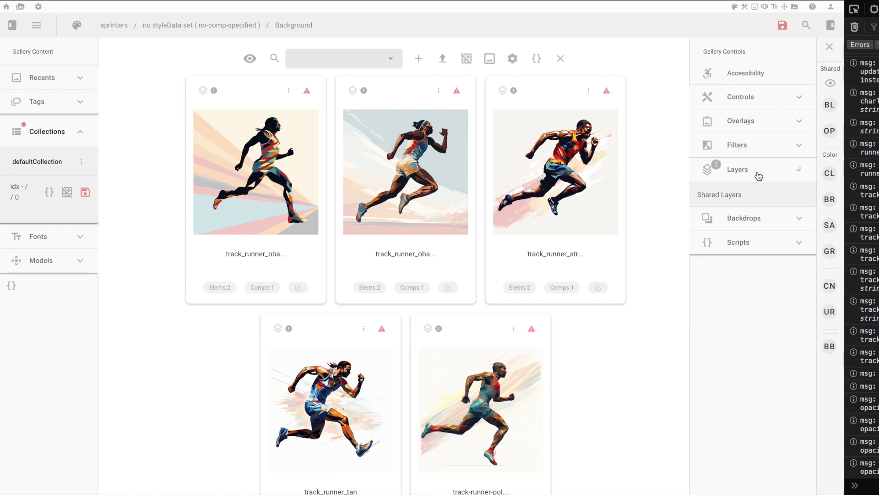
pyautogui.click(758, 194)
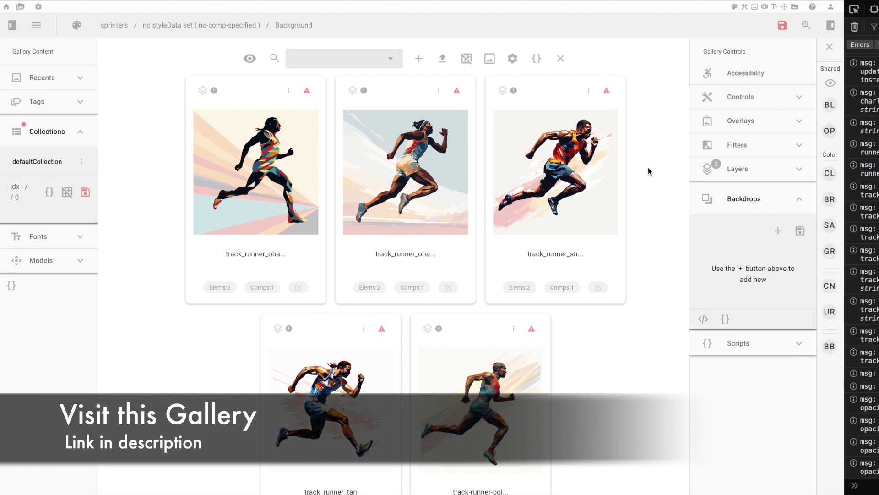
pyautogui.click(778, 231)
pyautogui.click(708, 353)
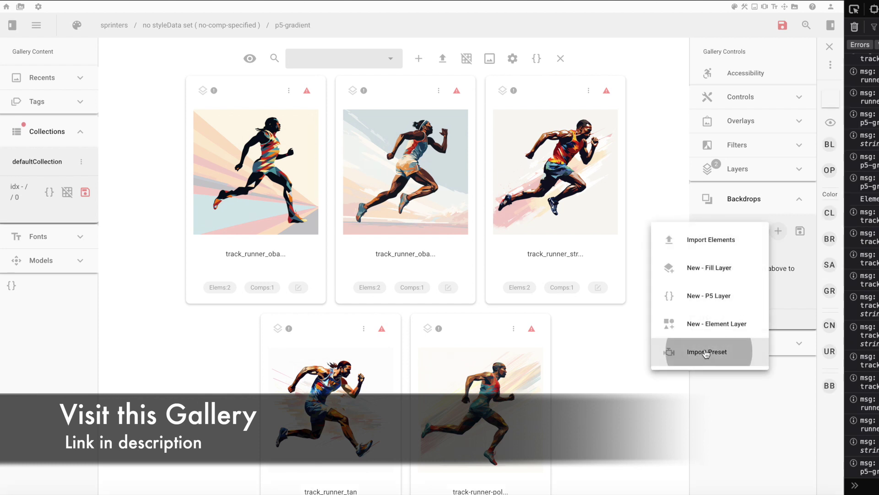
pyautogui.click(284, 164)
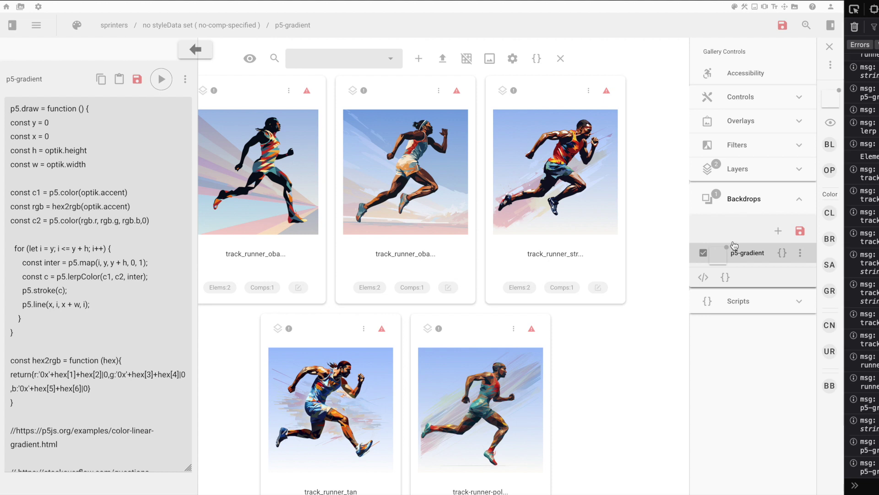
# - Add the p5-bevel-corners preset as an overlay on the runner cards
pyautogui.click(763, 203)
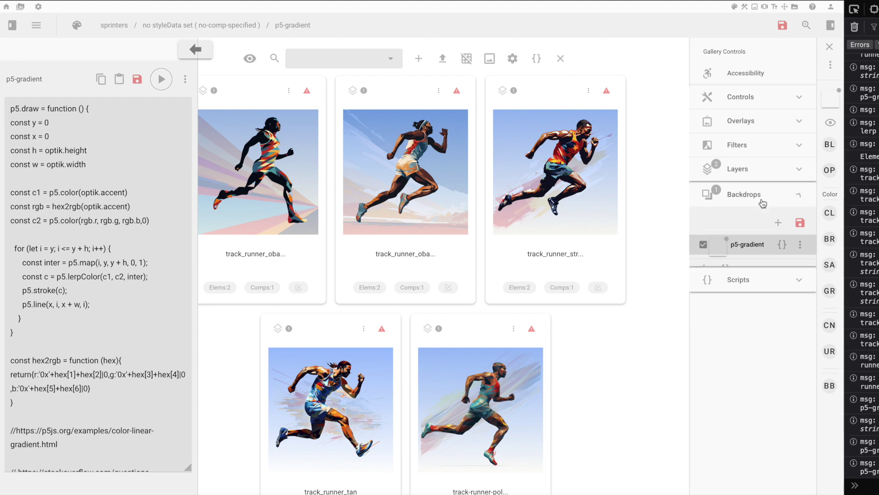
pyautogui.click(768, 121)
pyautogui.click(779, 160)
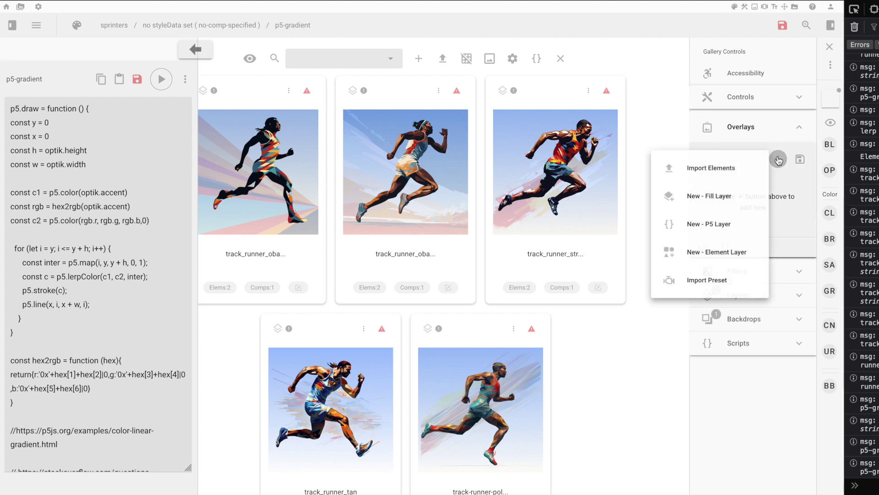
pyautogui.click(705, 283)
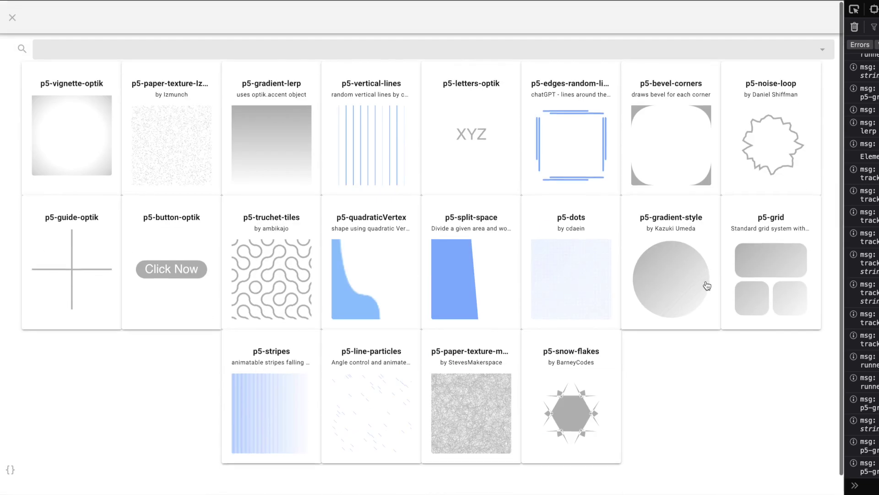
pyautogui.click(663, 167)
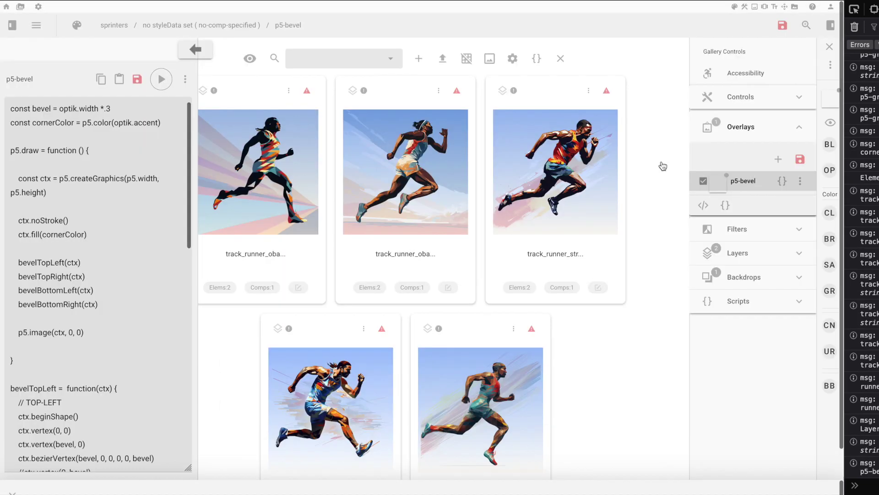
# - Color the bevel overlay's corners with the primary palette color
pyautogui.click(830, 212)
pyautogui.click(730, 233)
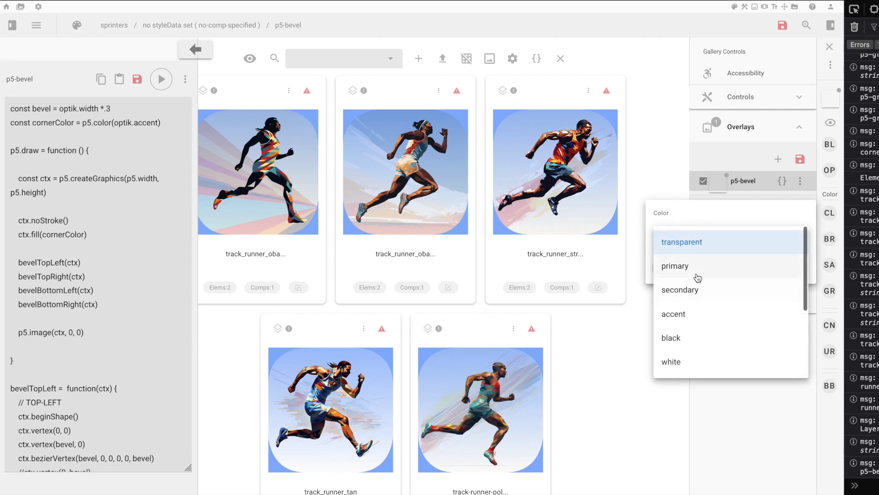
pyautogui.click(733, 268)
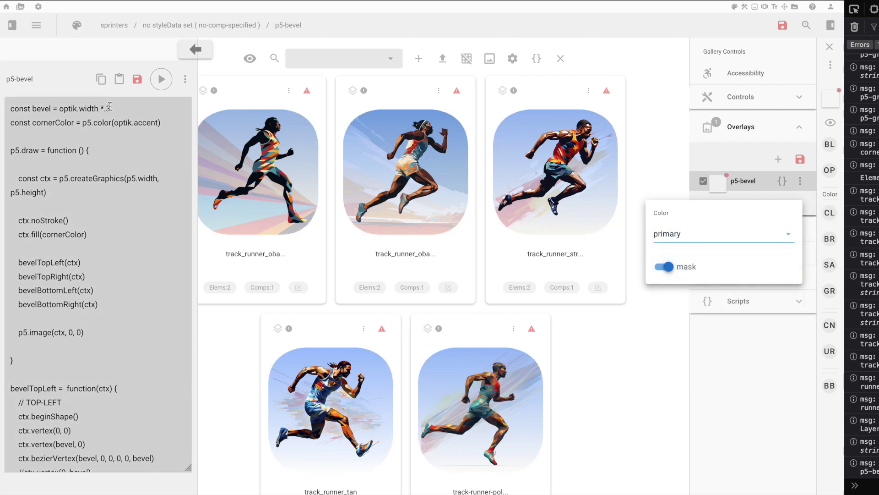
pyautogui.click(109, 107)
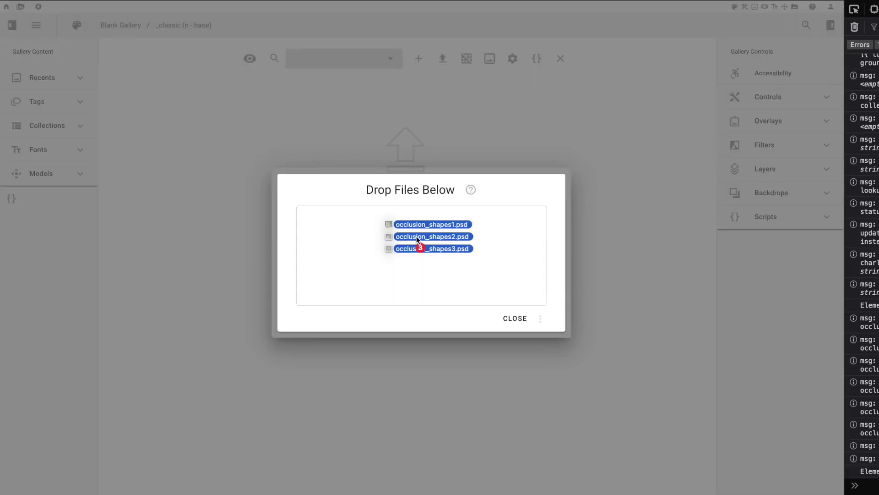
# - Import the three occlusion_shapes PSDs and show their shared layers
pyautogui.moveTo(418, 245); pyautogui.dragTo(418, 248)
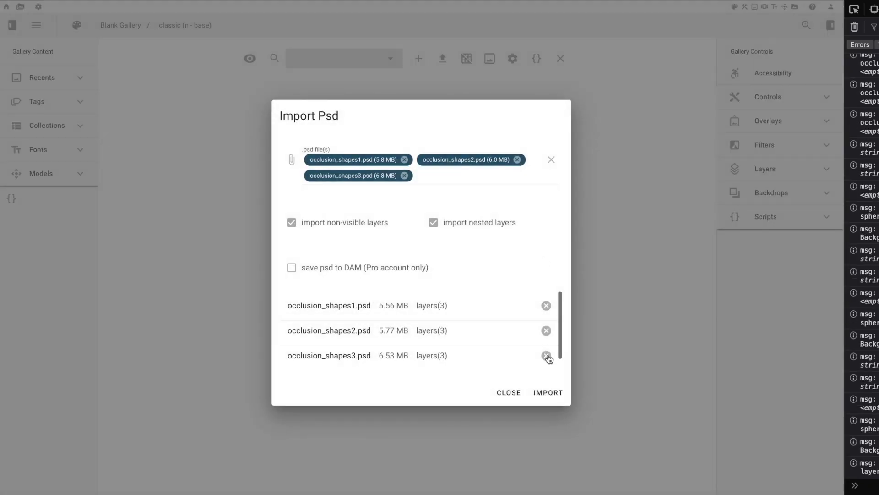
pyautogui.click(549, 395)
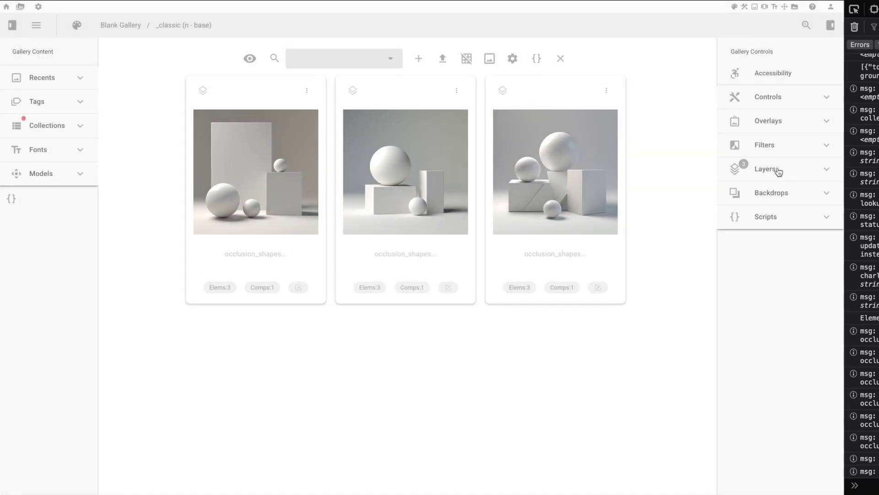
pyautogui.click(778, 172)
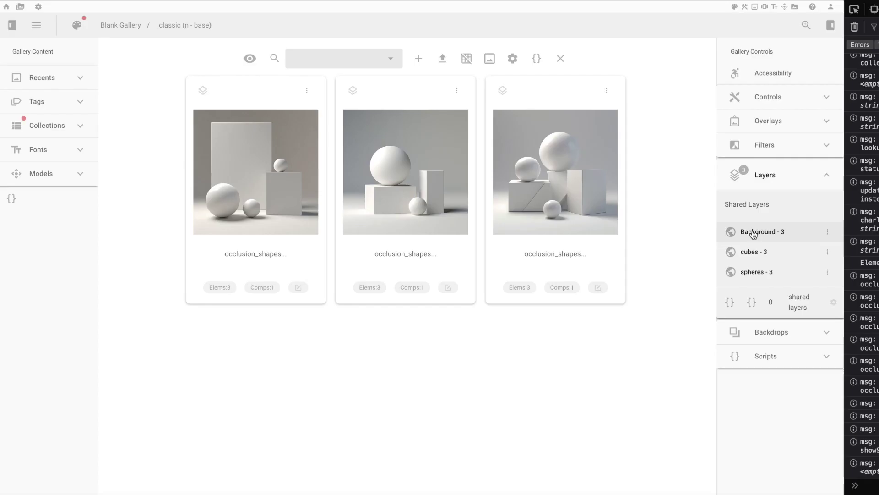
# - Lower the shared Background layer's opacity to about 55
pyautogui.click(763, 232)
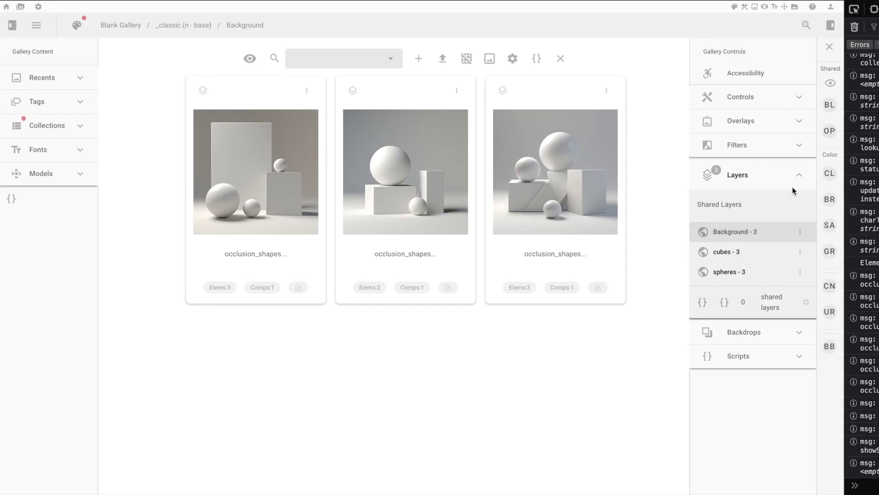
pyautogui.click(824, 140)
pyautogui.moveTo(827, 143); pyautogui.dragTo(751, 146)
pyautogui.click(323, 383)
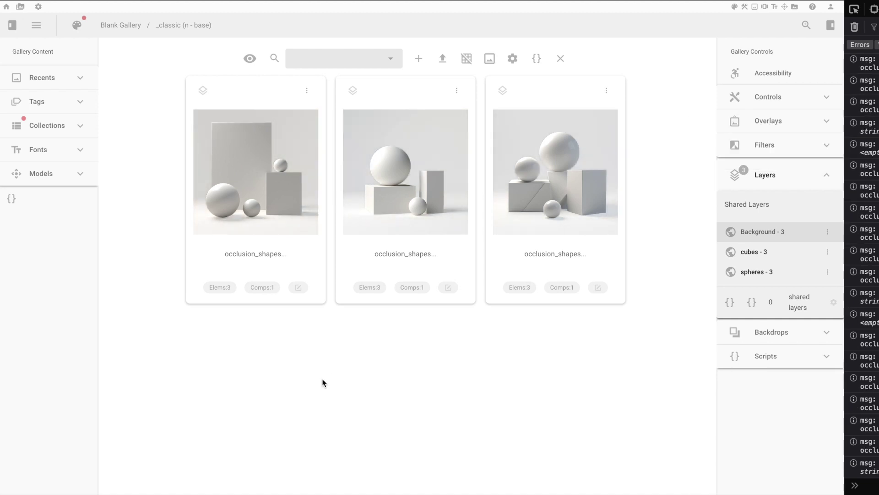
# - Open occlusion_shapes1 in detail and briefly hide, then reshow, the Background layer
pyautogui.click(272, 195)
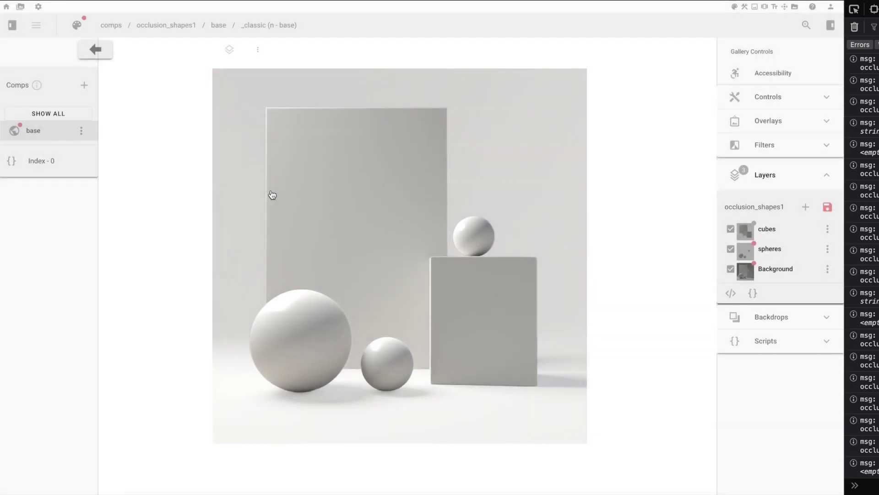
pyautogui.click(730, 269)
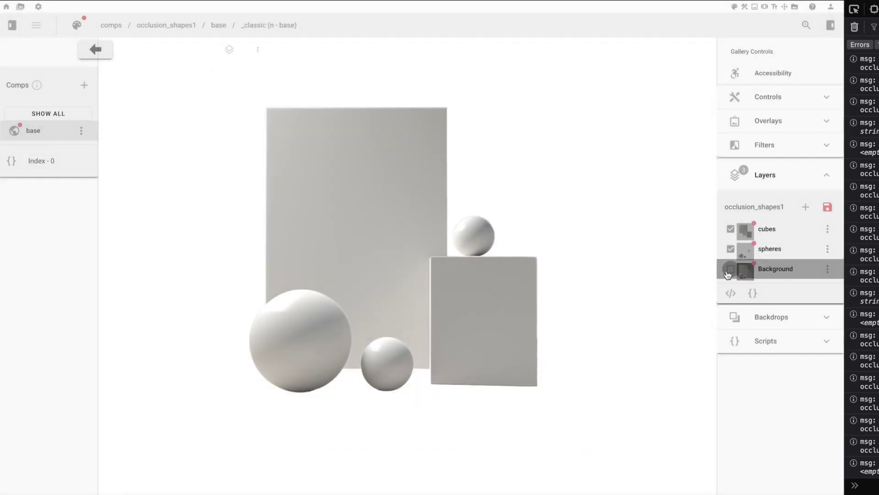
pyautogui.click(731, 268)
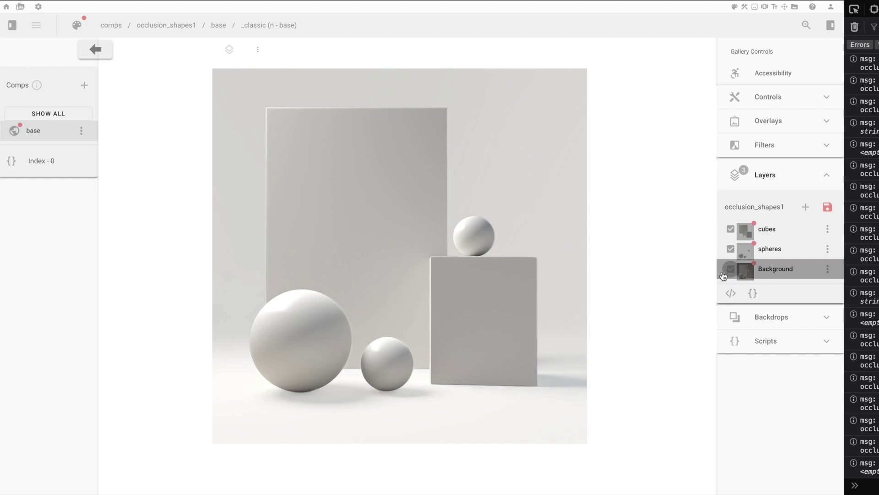
# - Fill the spheres layer with the secondary palette color
pyautogui.click(779, 249)
pyautogui.click(833, 213)
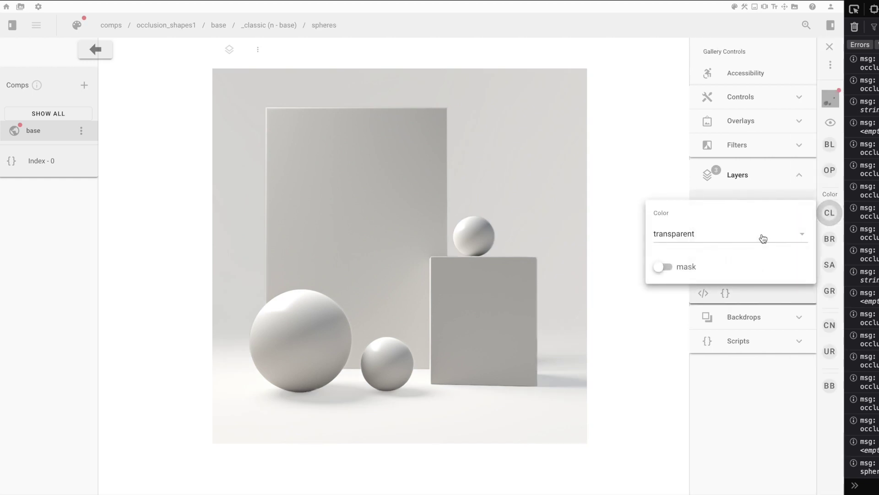
pyautogui.click(762, 238)
pyautogui.click(710, 300)
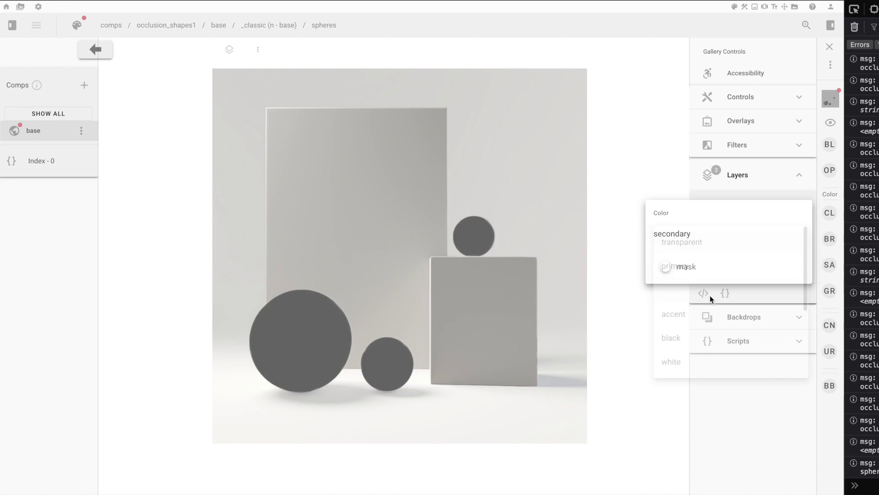
pyautogui.click(641, 163)
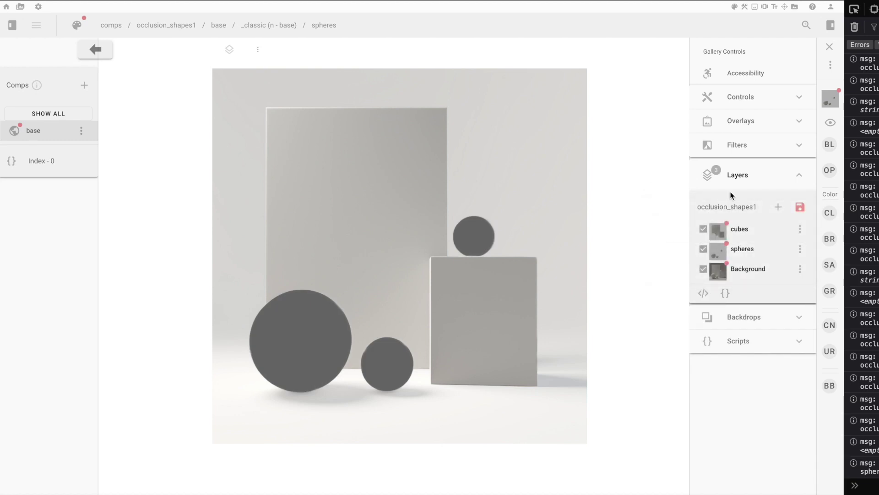
# - Add a Background.png element layer and set its blend mode to multiply
pyautogui.click(778, 206)
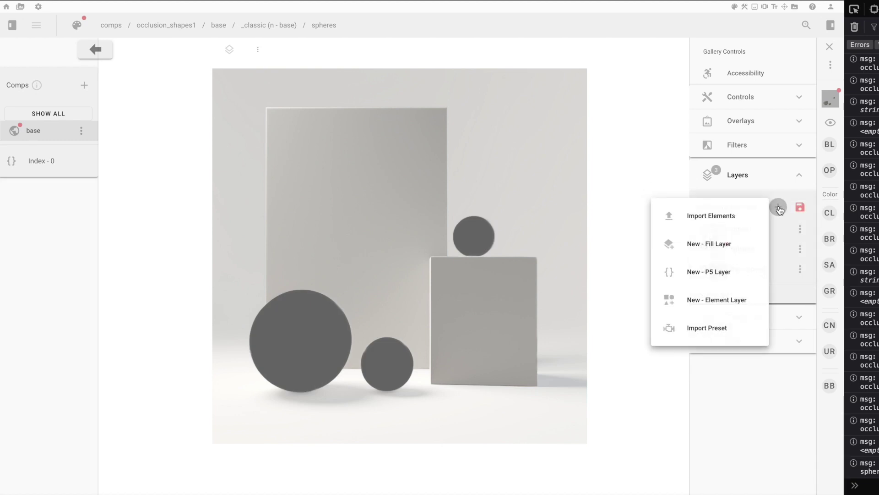
pyautogui.click(717, 304)
pyautogui.click(759, 373)
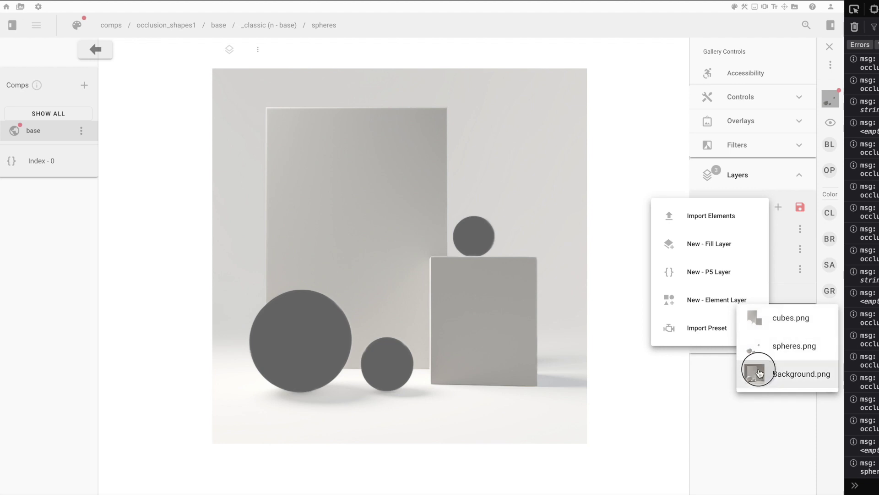
pyautogui.click(829, 148)
pyautogui.click(710, 171)
pyautogui.click(694, 200)
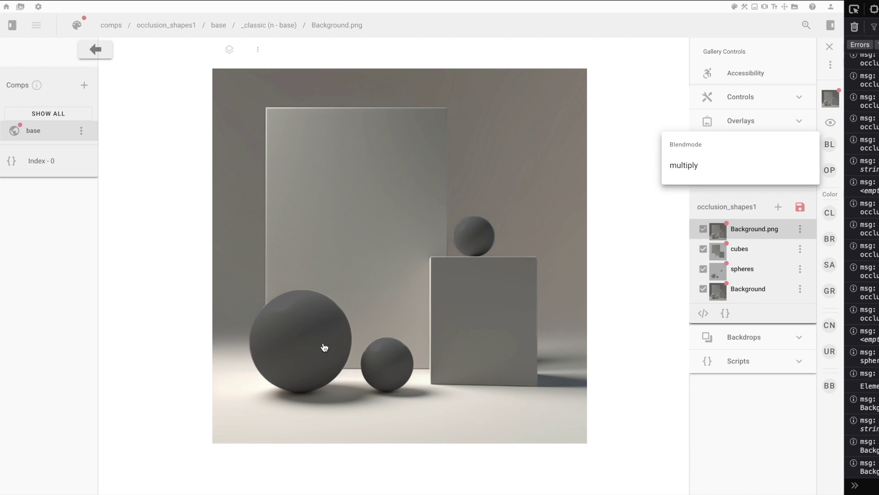
# - Back in the three-card gallery, try the _default palette and preview the teal palette
pyautogui.click(637, 102)
pyautogui.click(76, 25)
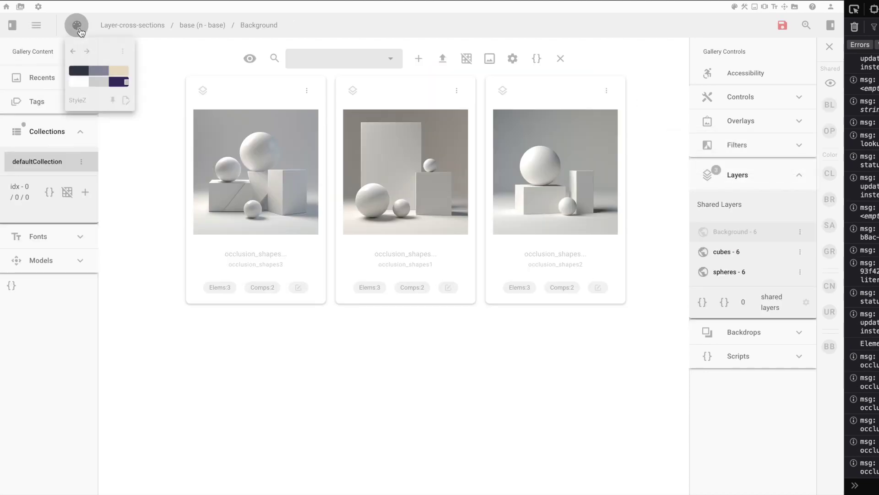
pyautogui.click(103, 78)
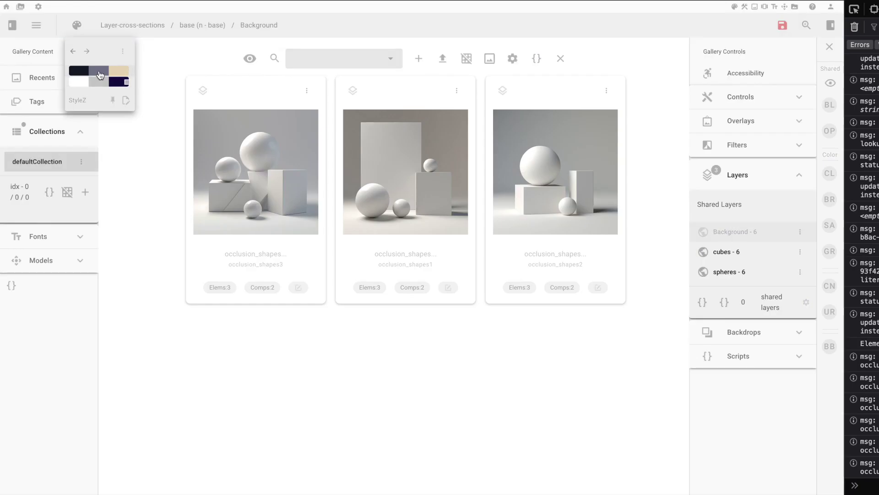
pyautogui.click(74, 53)
pyautogui.click(74, 52)
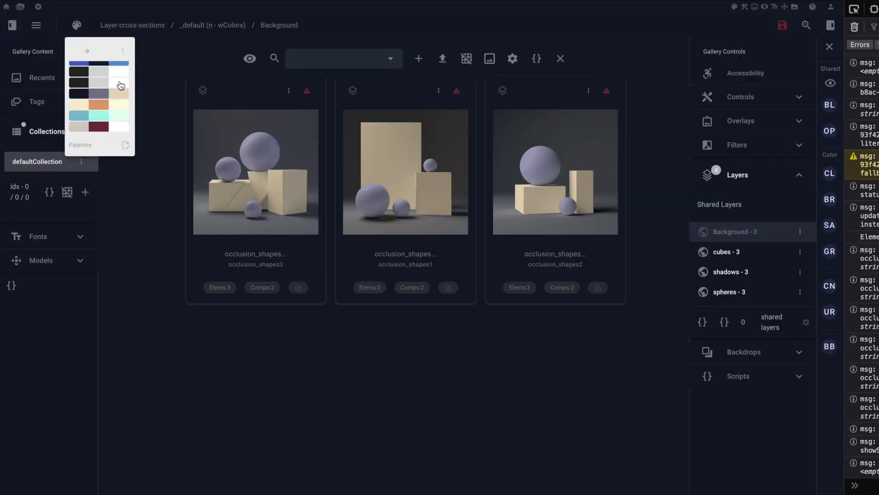
pyautogui.click(106, 119)
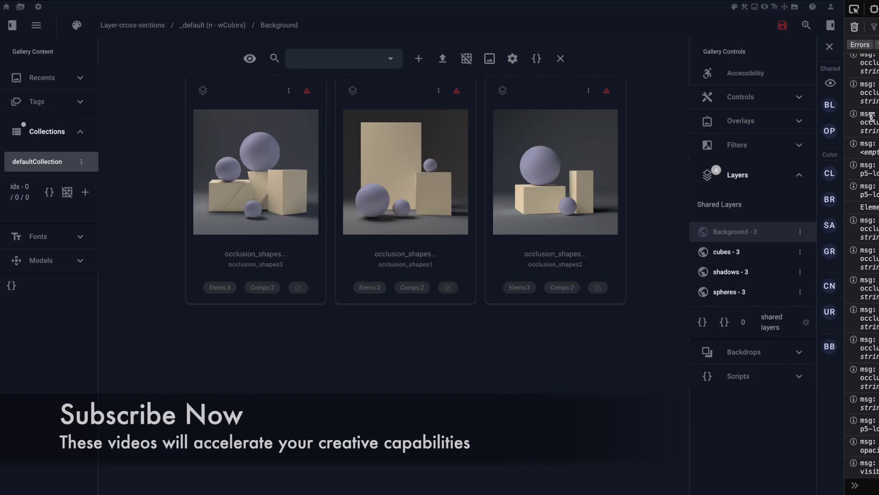
# - Collapse the shared Layers list and expand the empty Overlays section
pyautogui.click(761, 180)
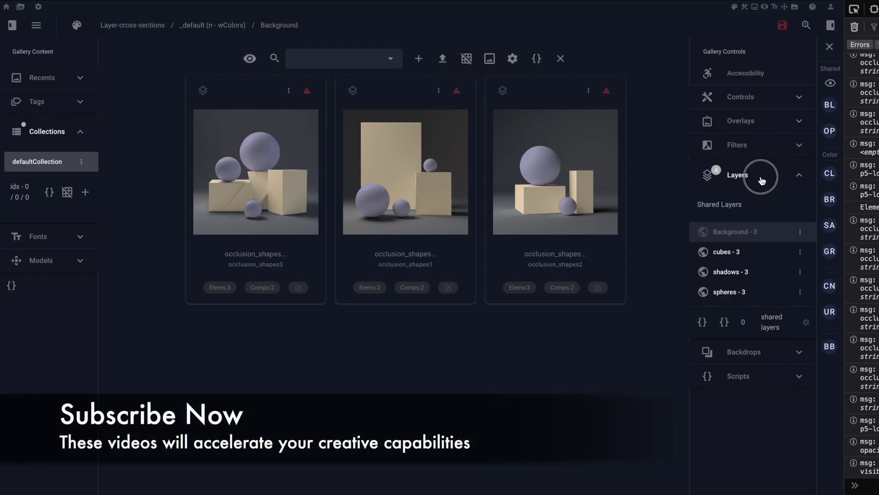
pyautogui.click(767, 125)
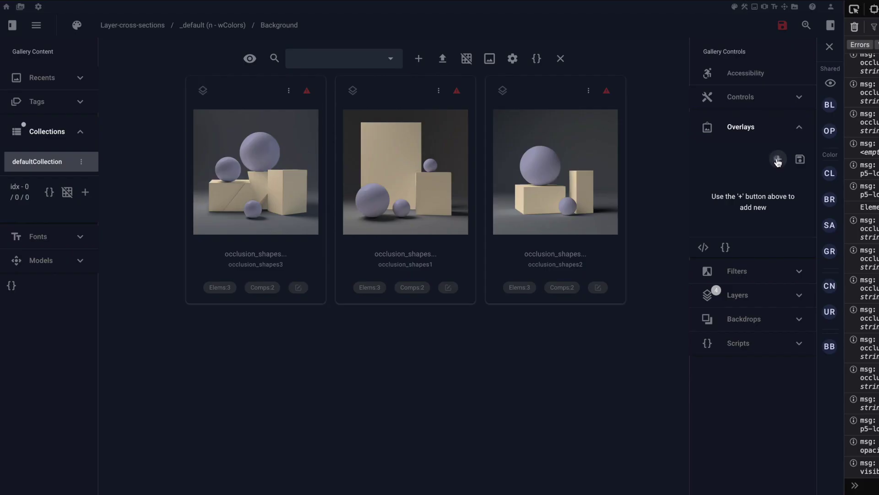
# - Add a new p5 overlay with the pasted SVG logo code and run it
pyautogui.click(778, 159)
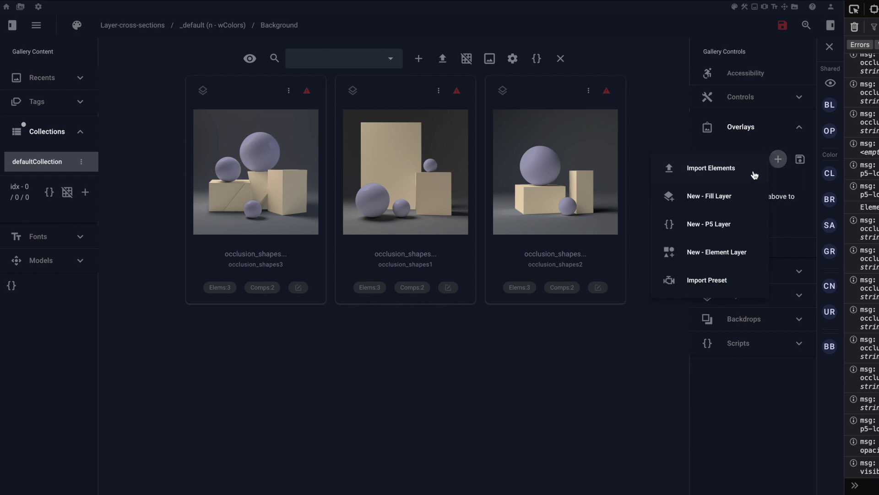
pyautogui.click(722, 222)
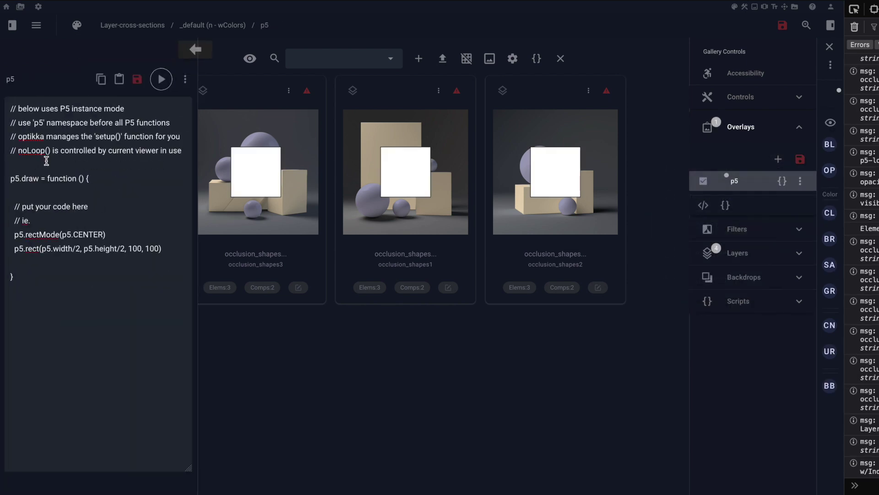
pyautogui.hotkey('ctrl', 'a')
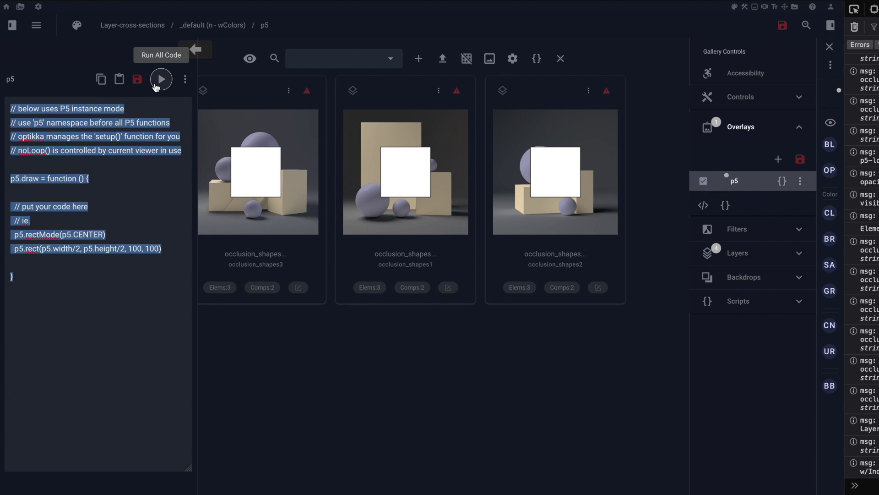
pyautogui.hotkey('ctrl', 'v')
pyautogui.click(168, 78)
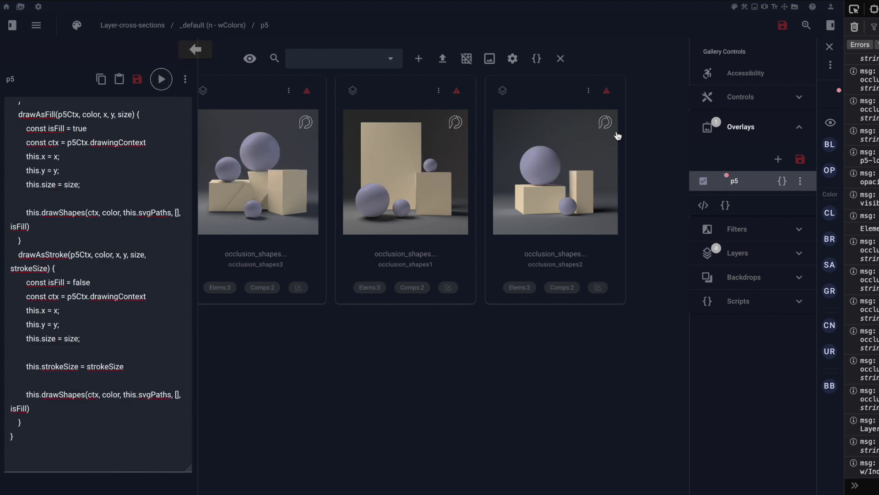
pyautogui.scroll(15, 149, 227)
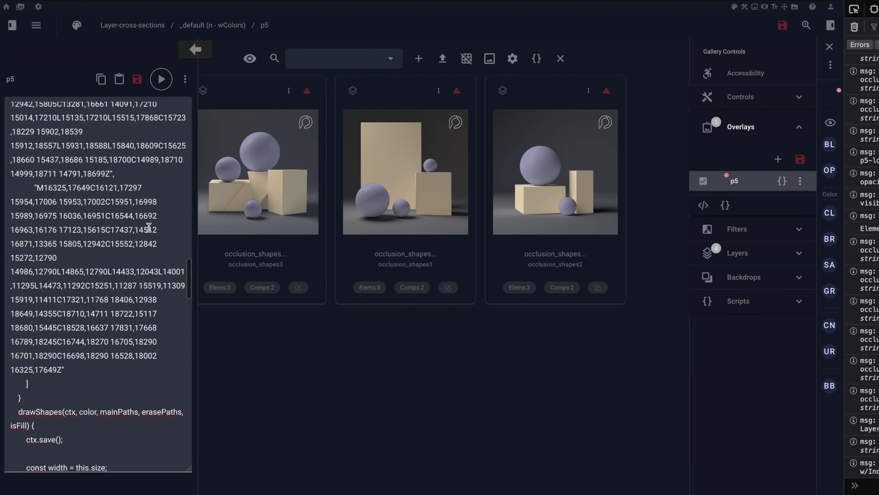
pyautogui.scroll(10, 148, 228)
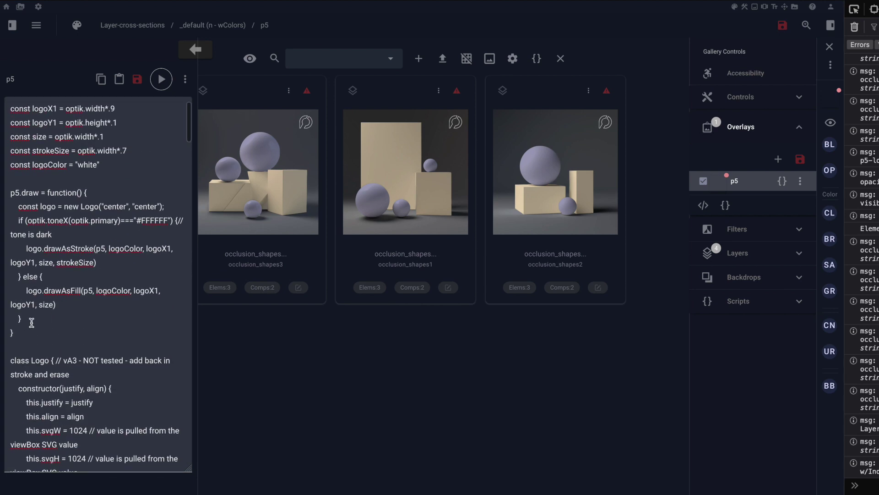
pyautogui.moveTo(21, 318); pyautogui.dragTo(10, 192)
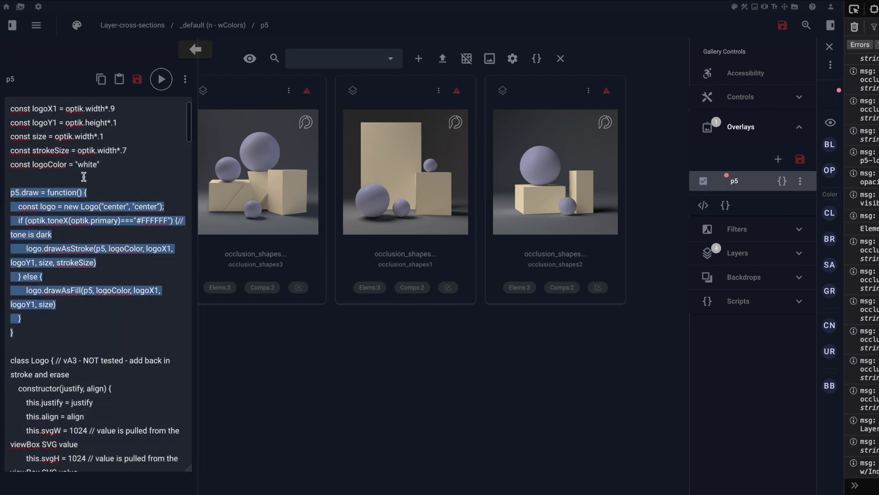
pyautogui.click(194, 52)
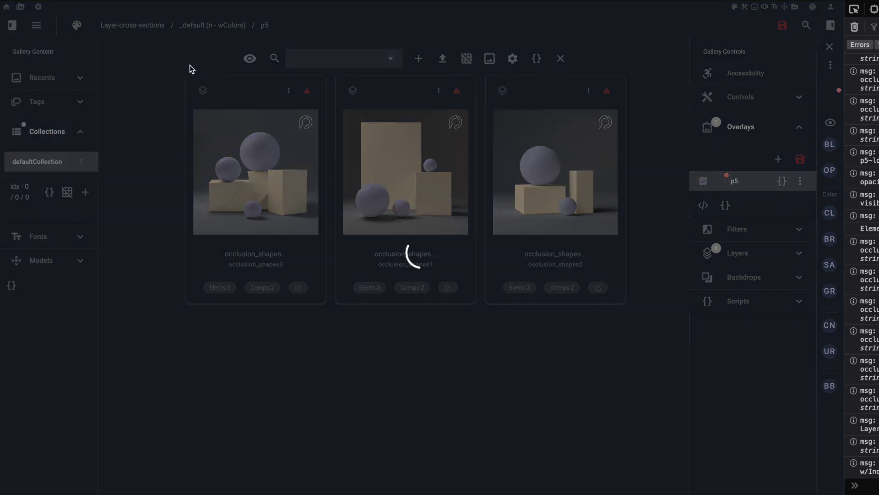
# - Preview the scenes in the light base palette, then return to _default
pyautogui.click(78, 26)
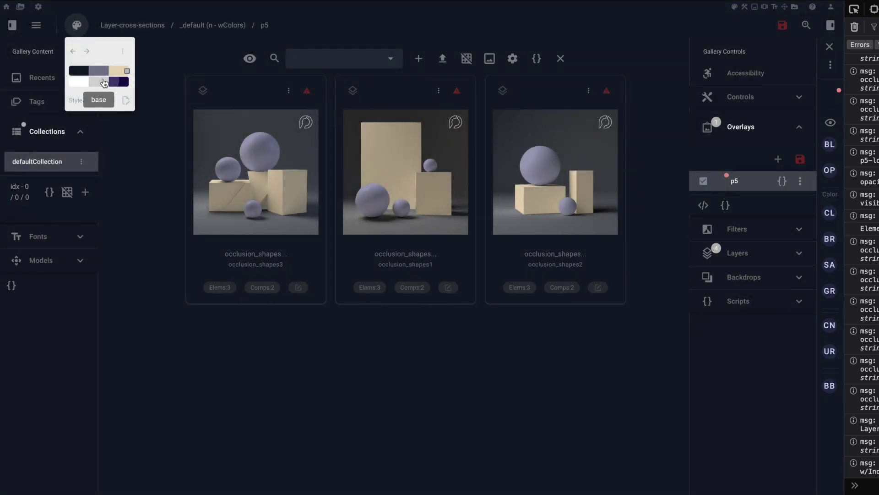
pyautogui.click(105, 83)
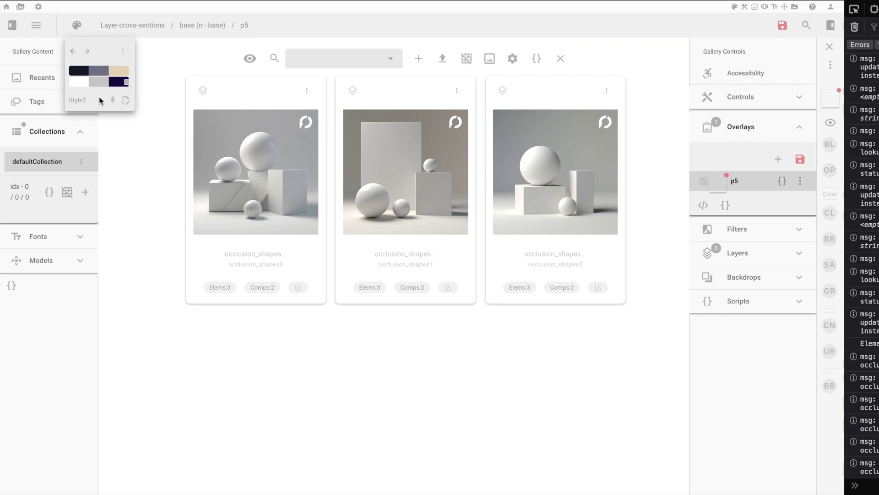
pyautogui.click(99, 71)
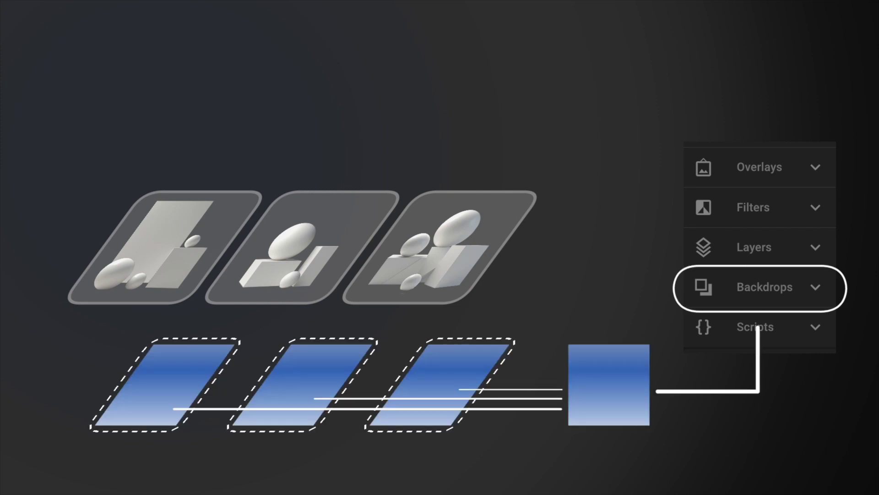
# - Add the p5-gradient preset as a backdrop behind the three occlusion scenes
pyautogui.click(811, 197)
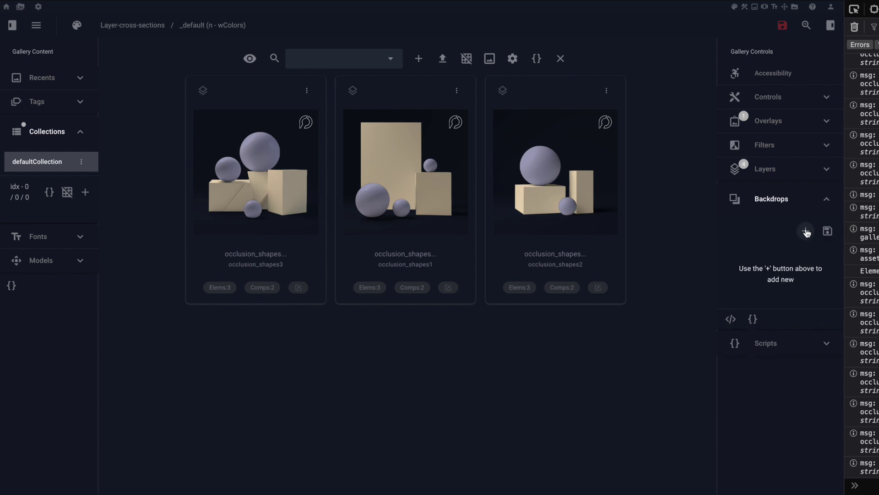
pyautogui.click(798, 230)
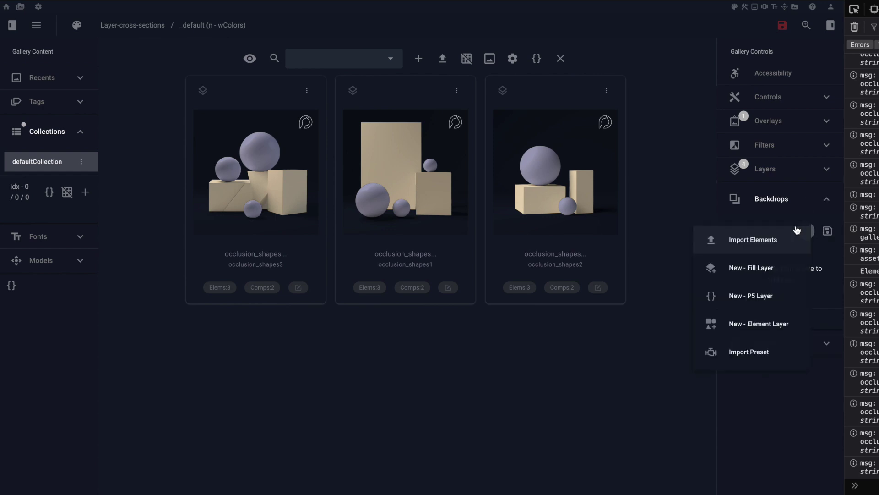
pyautogui.click(753, 357)
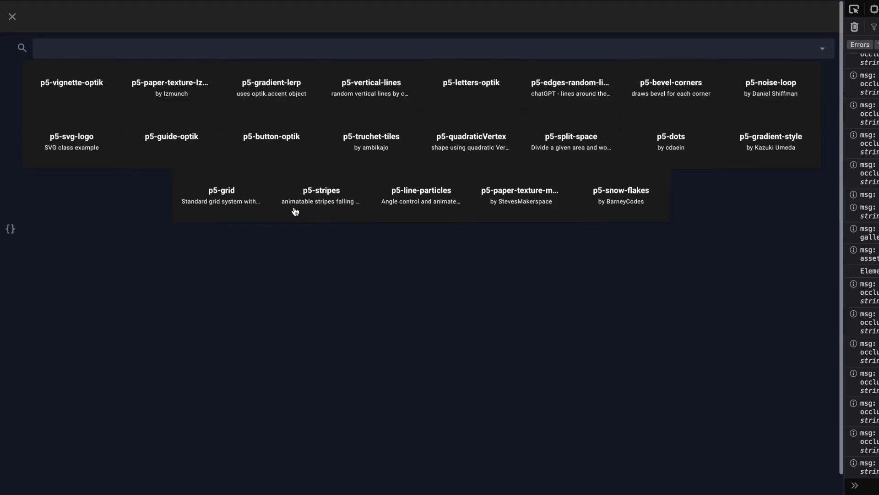
pyautogui.click(284, 148)
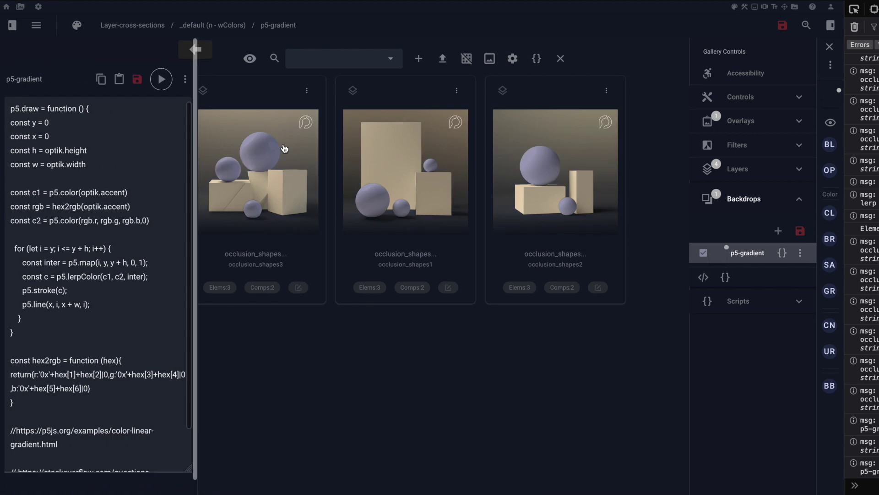
pyautogui.click(782, 202)
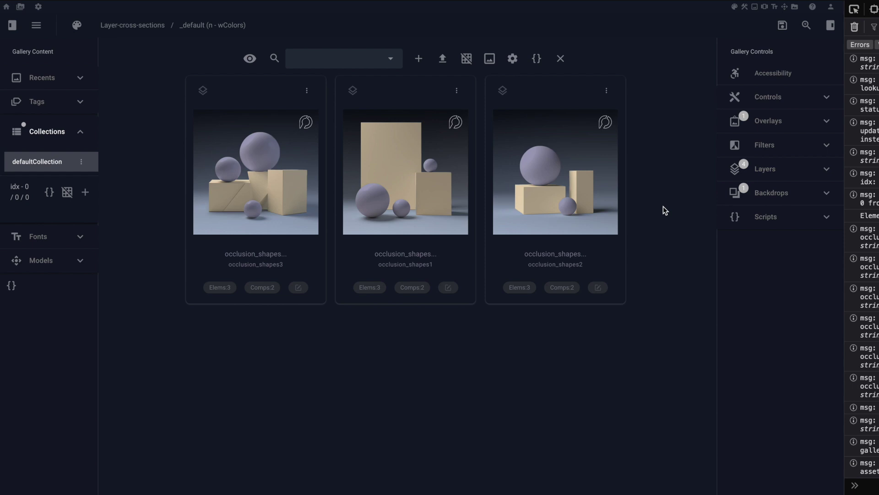
# - Try the base palette, then apply the cream-and-orange palette from the saved list
pyautogui.click(76, 28)
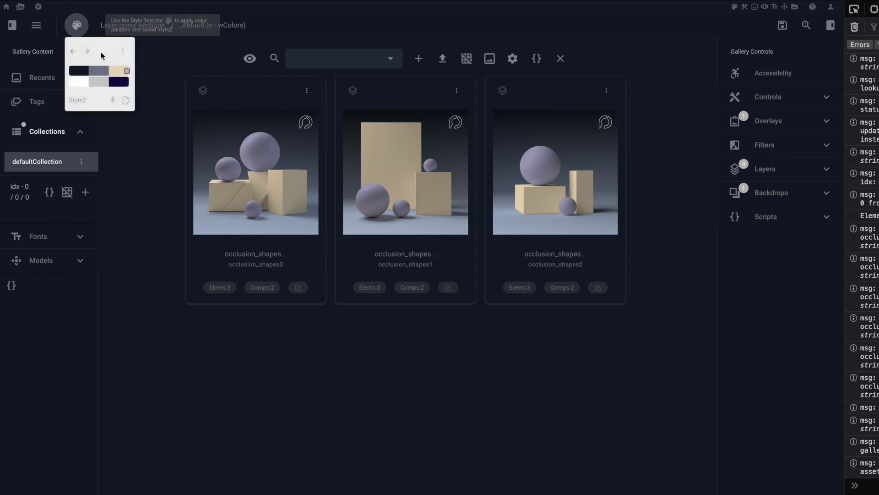
pyautogui.click(105, 82)
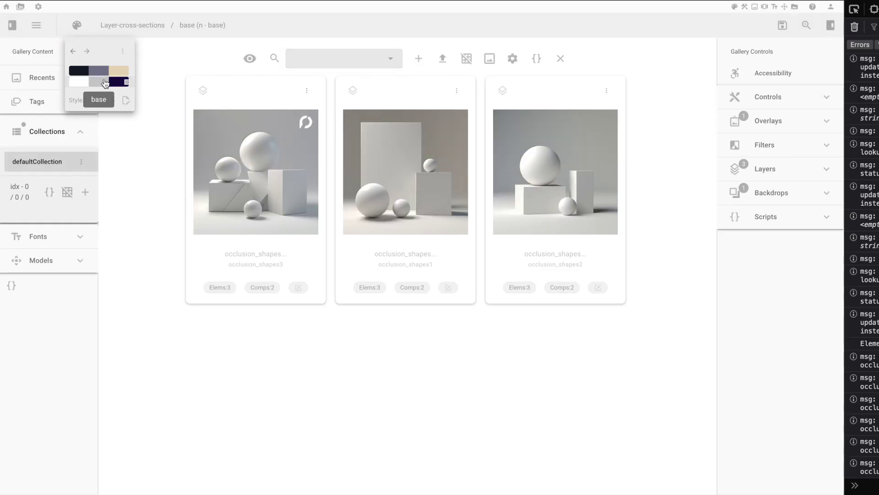
pyautogui.click(73, 52)
pyautogui.click(73, 52)
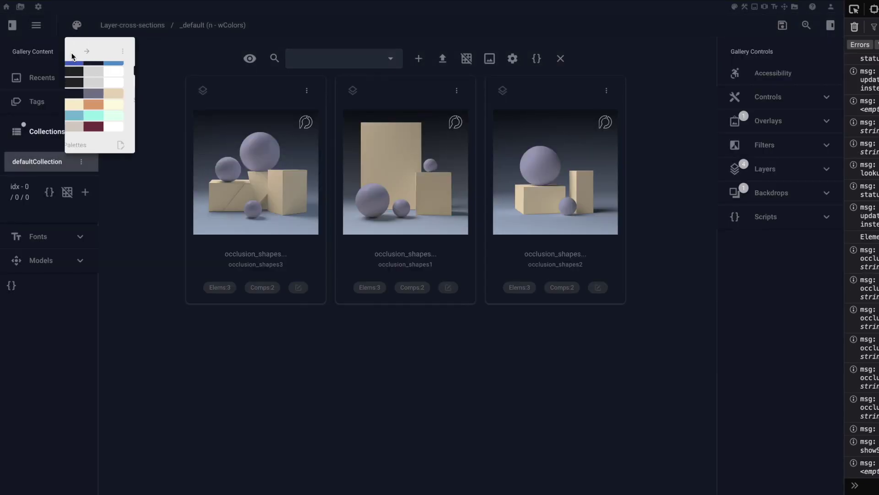
pyautogui.click(103, 110)
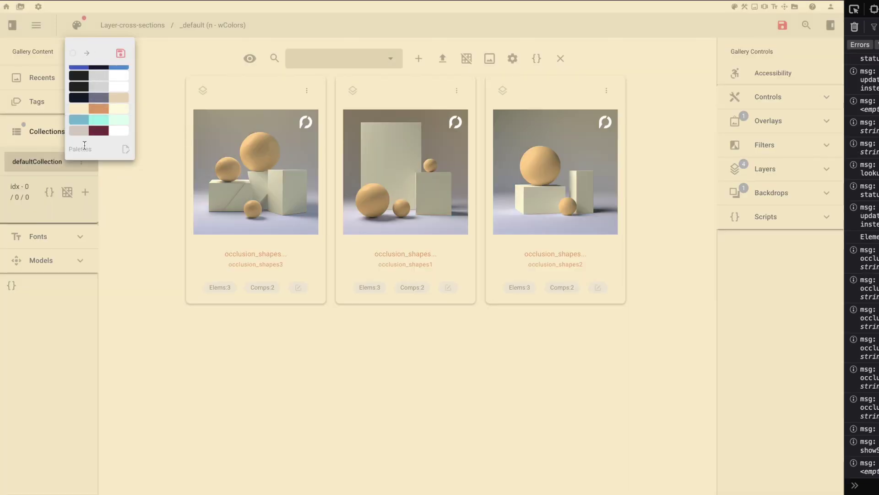